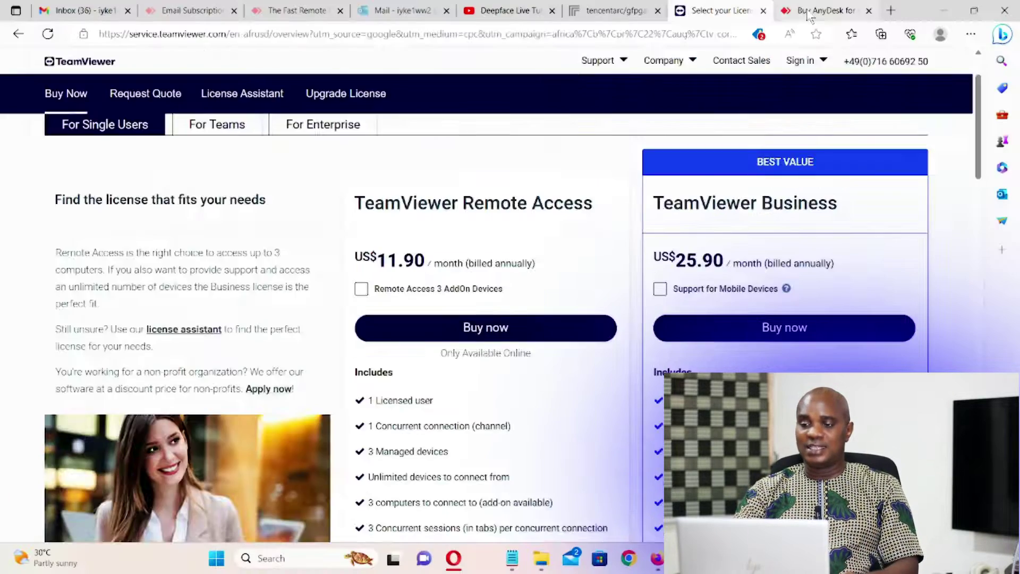
Step: Switch to the AnyDesk pricing tab to compare its paid plans
left_click(837, 11)
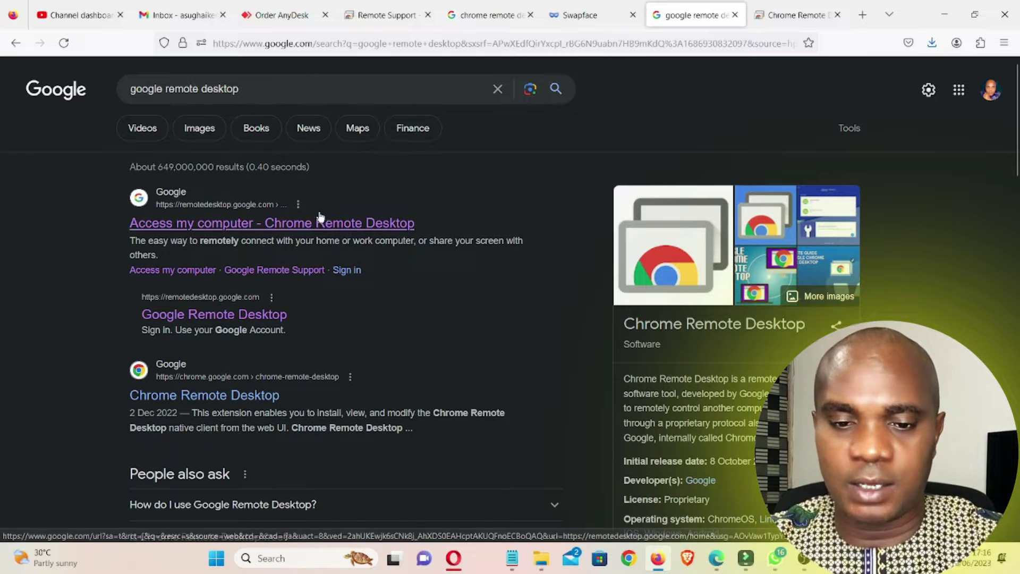
Step: Open the first Chrome Remote Desktop search result in a new tab and switch to it
right_click(277, 230)
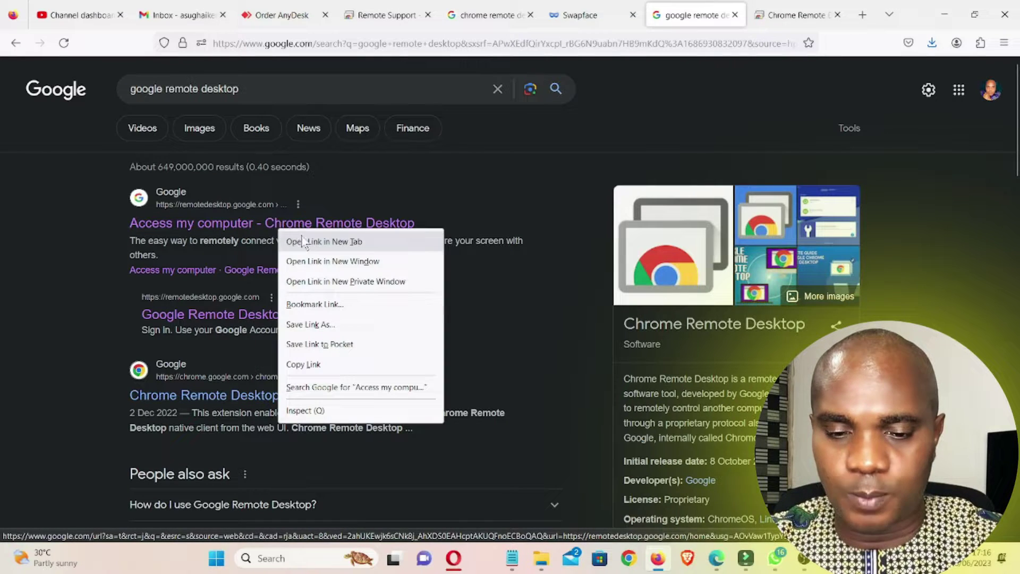
left_click(297, 236)
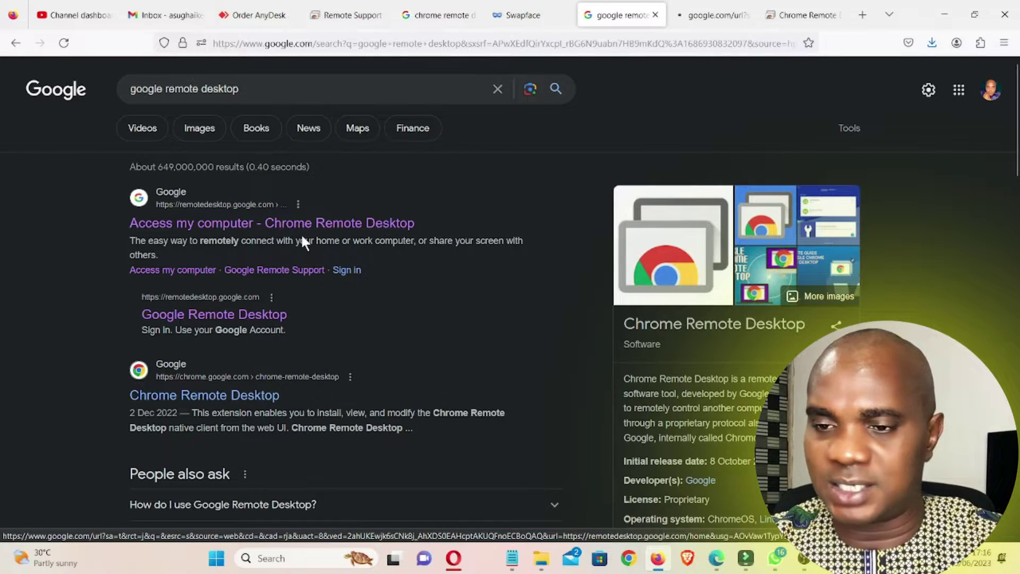
left_click(701, 18)
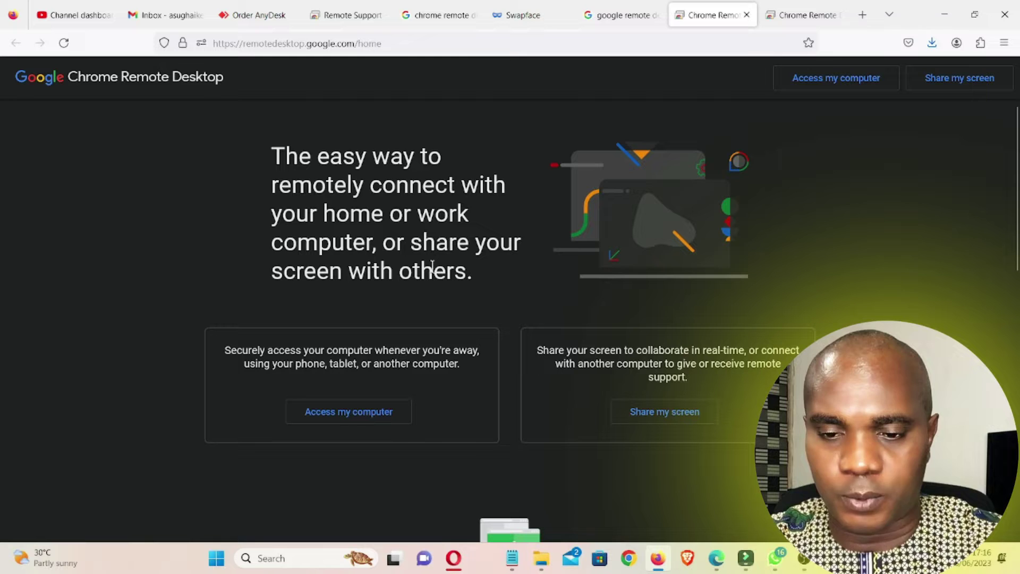
Step: Browse the Chrome Remote Desktop page and go to Access my computer
scroll(442, 262, "down", 1)
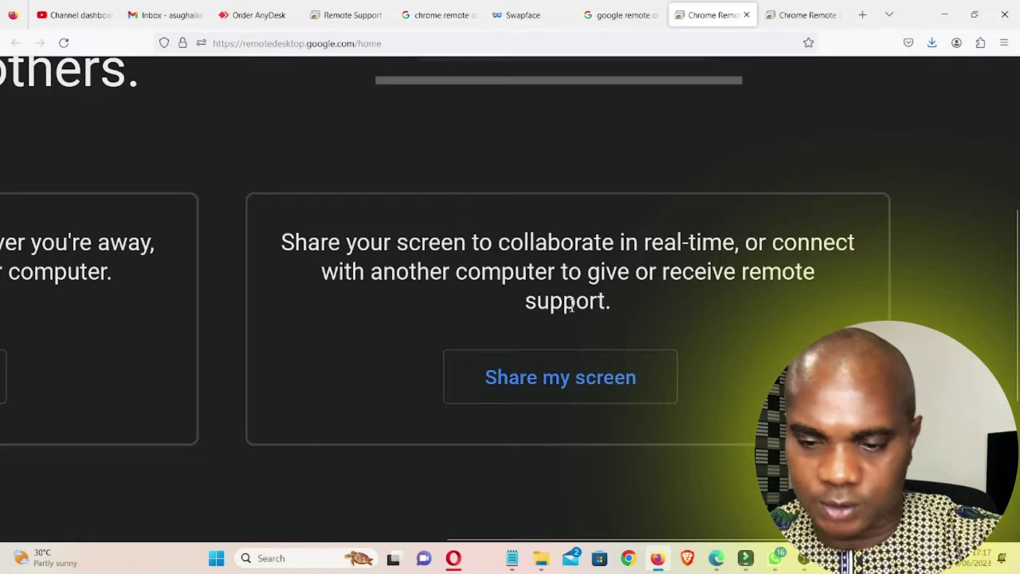
scroll(232, 219, "up", 2)
key("ctrl+0")
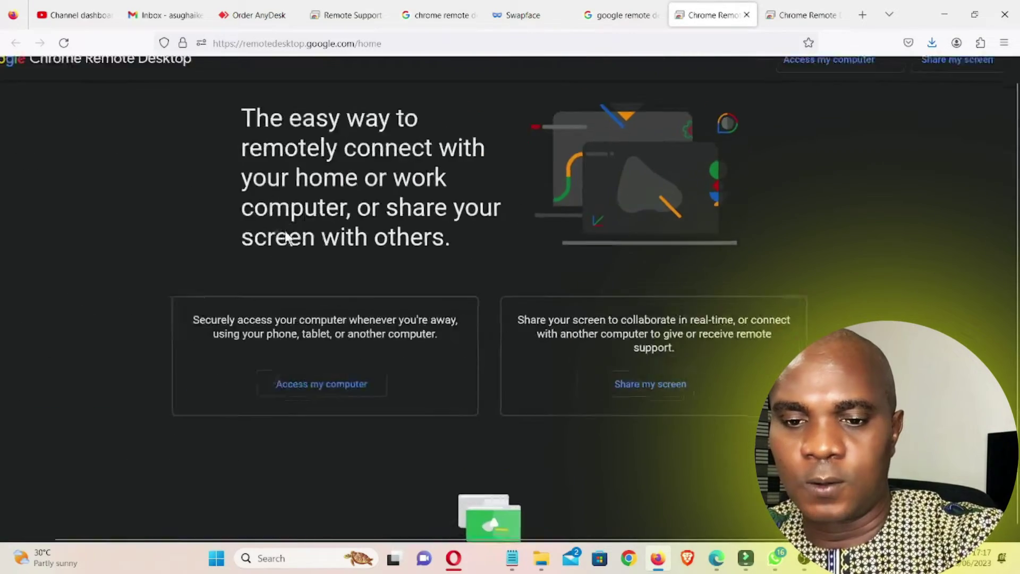
scroll(221, 505, "up", 6)
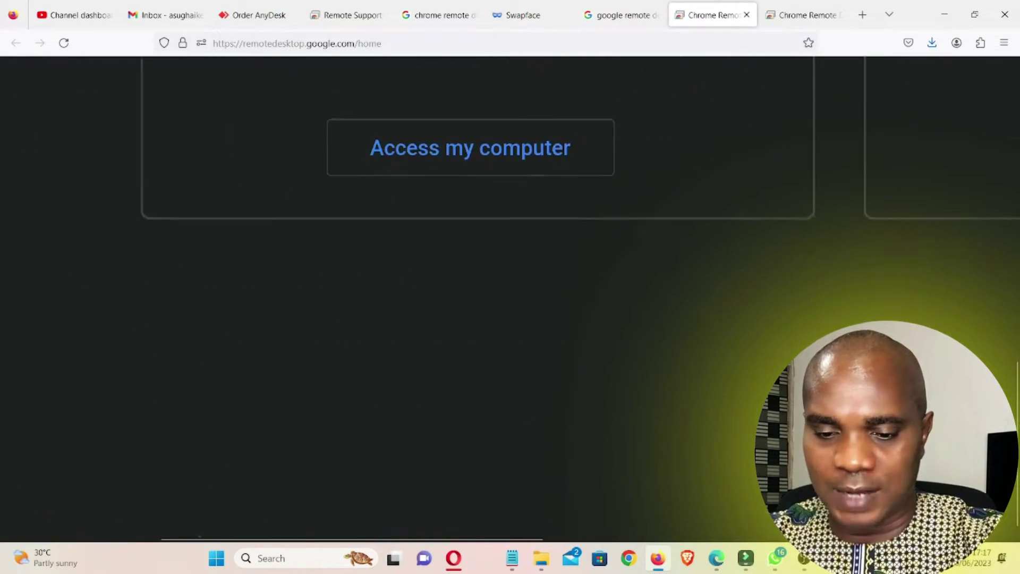
scroll(98, 489, "up", 1)
scroll(423, 346, "up", 1)
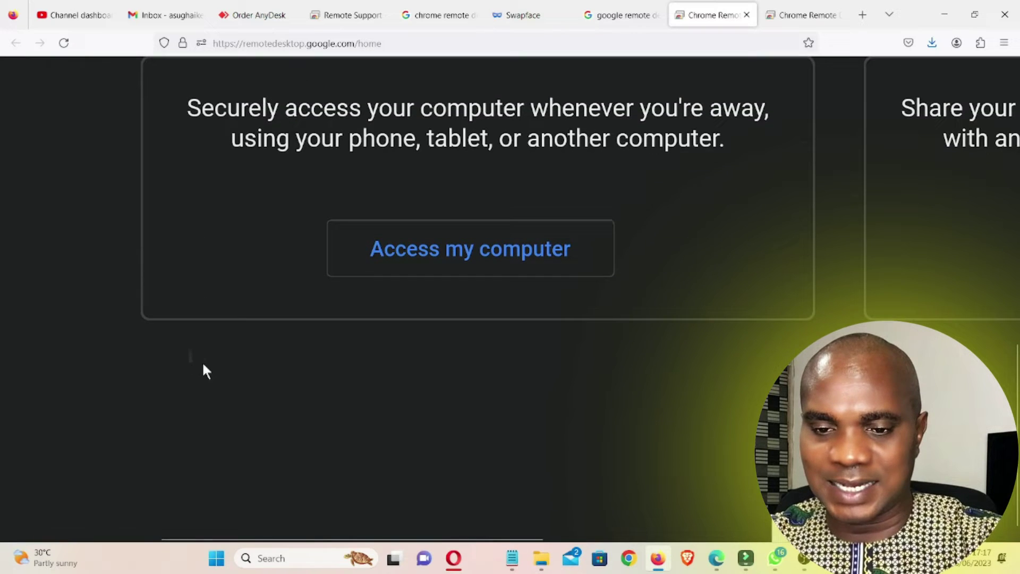
scroll(198, 341, "up", 2)
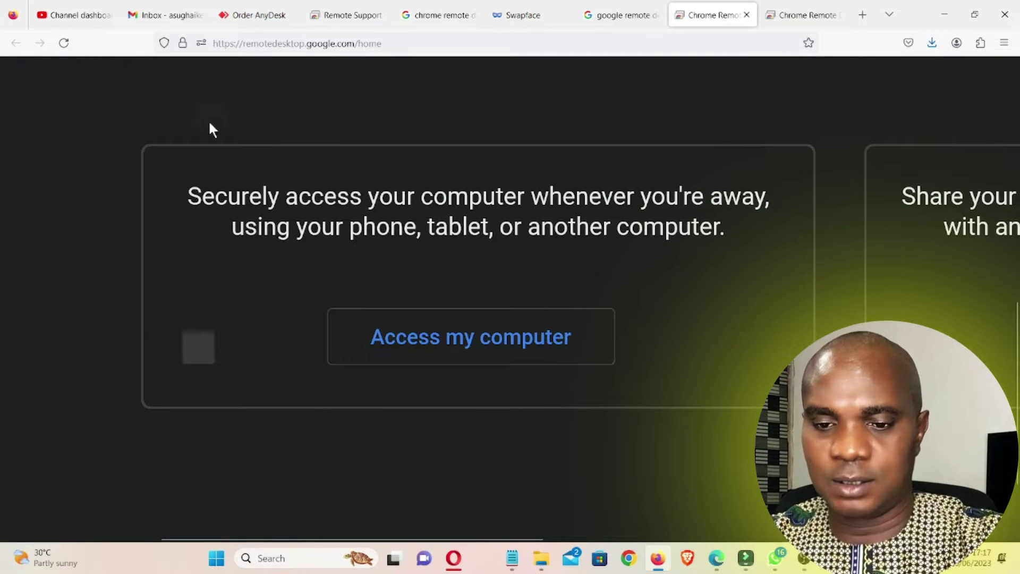
key("ctrl+0")
left_click(350, 418)
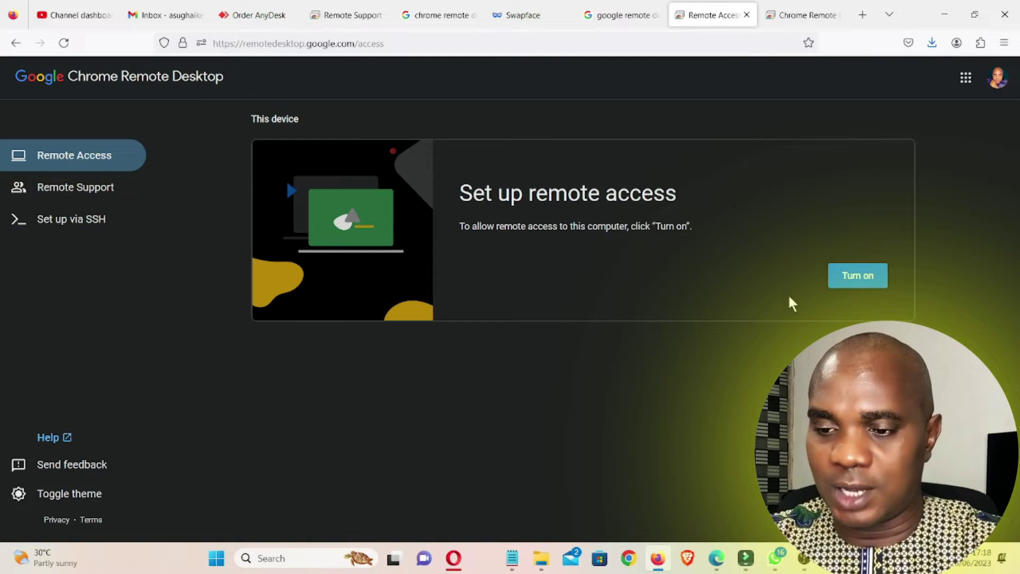
Step: Turn on remote access and keep the computer name KINGSTUDIO360
left_click(841, 282)
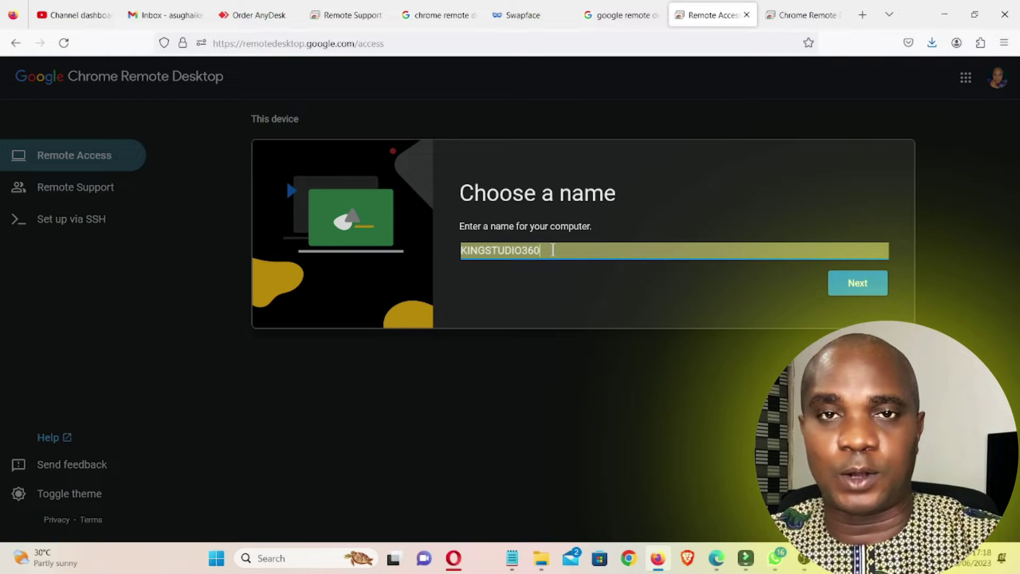
scroll(565, 250, "up", 3)
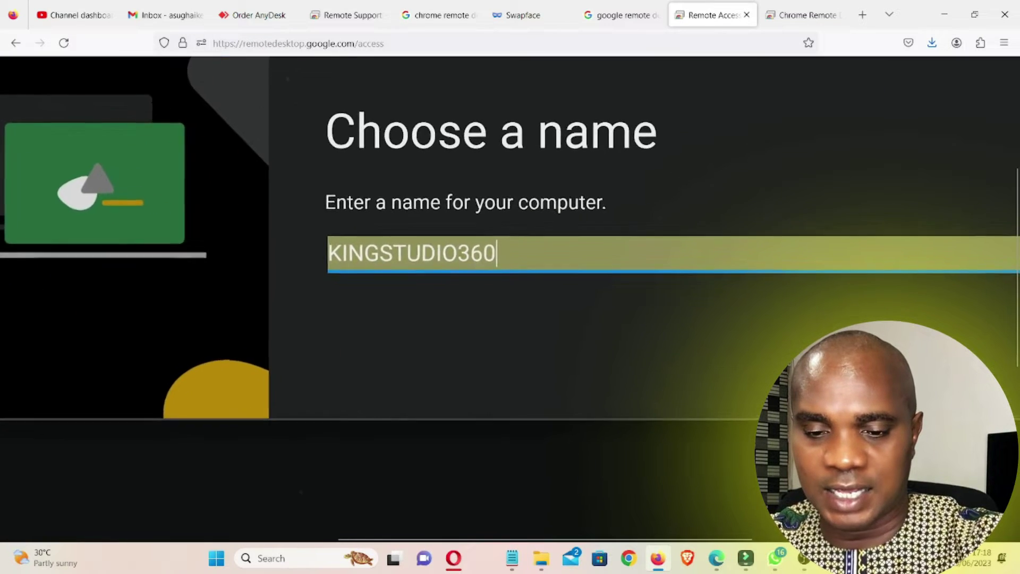
scroll(565, 250, "down", 3)
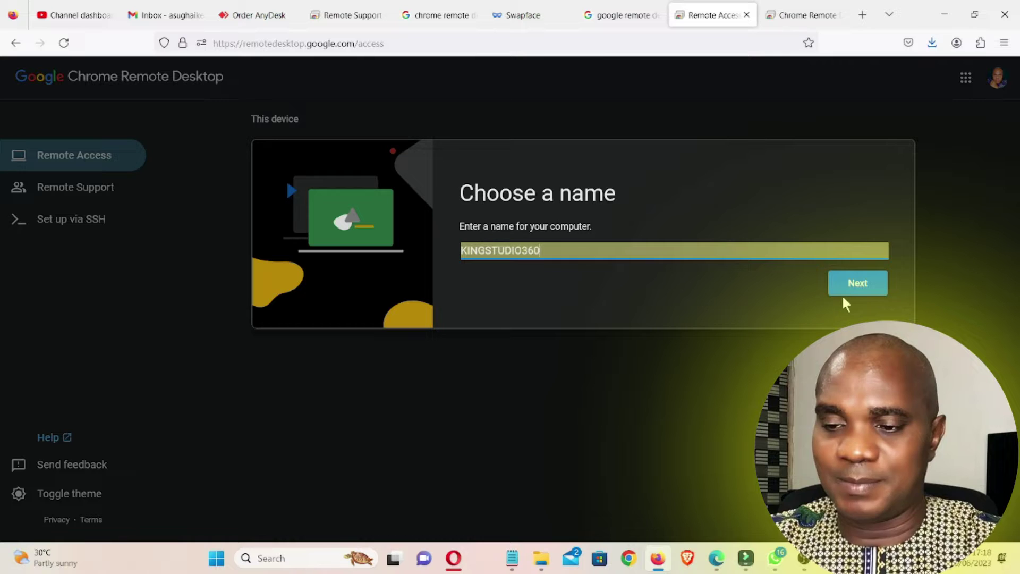
left_click(842, 289)
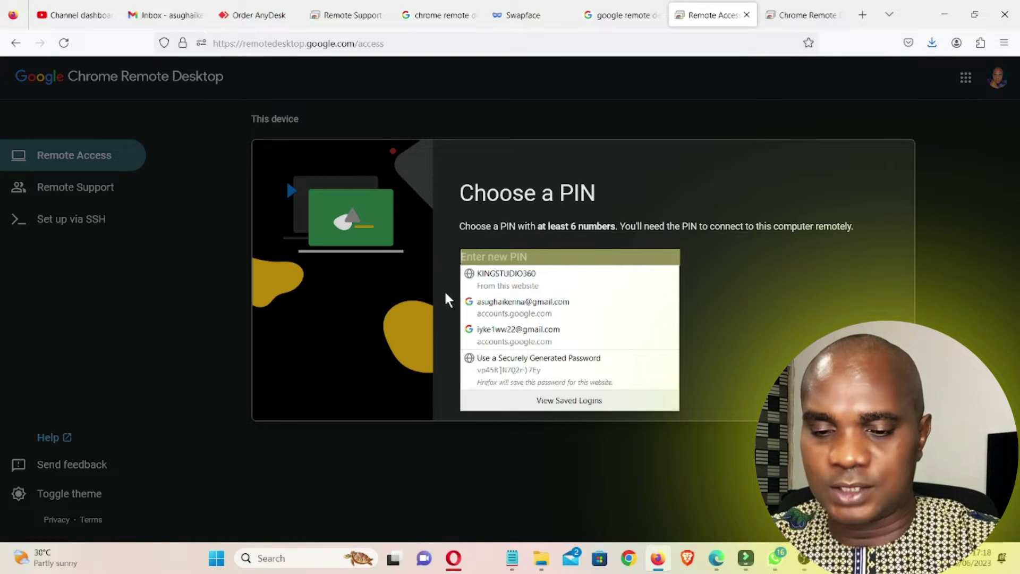
Step: Enter and confirm a six-digit PIN to register KINGSTUDIO360 for remote access
left_click(280, 438)
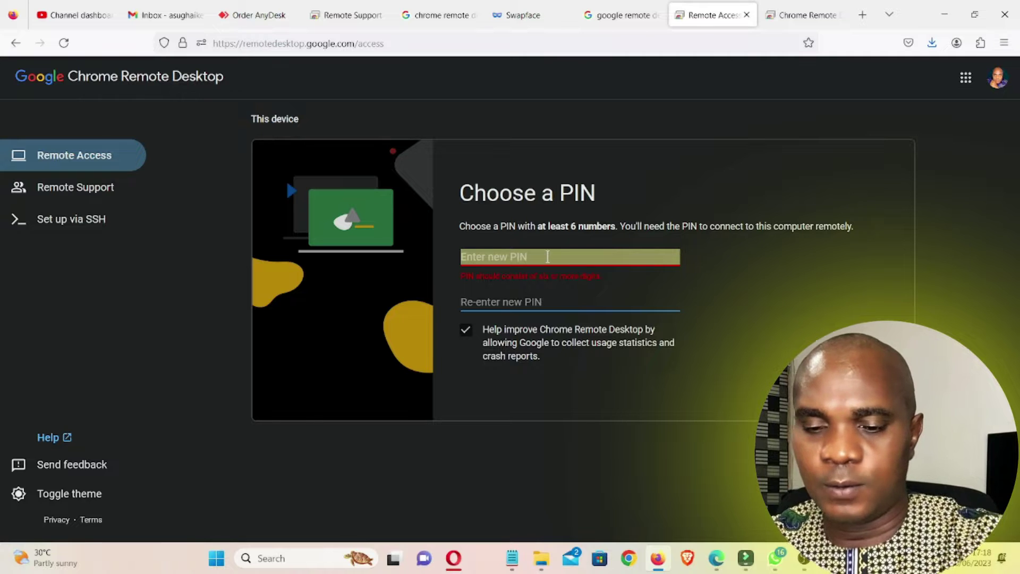
scroll(547, 257, "up", 5)
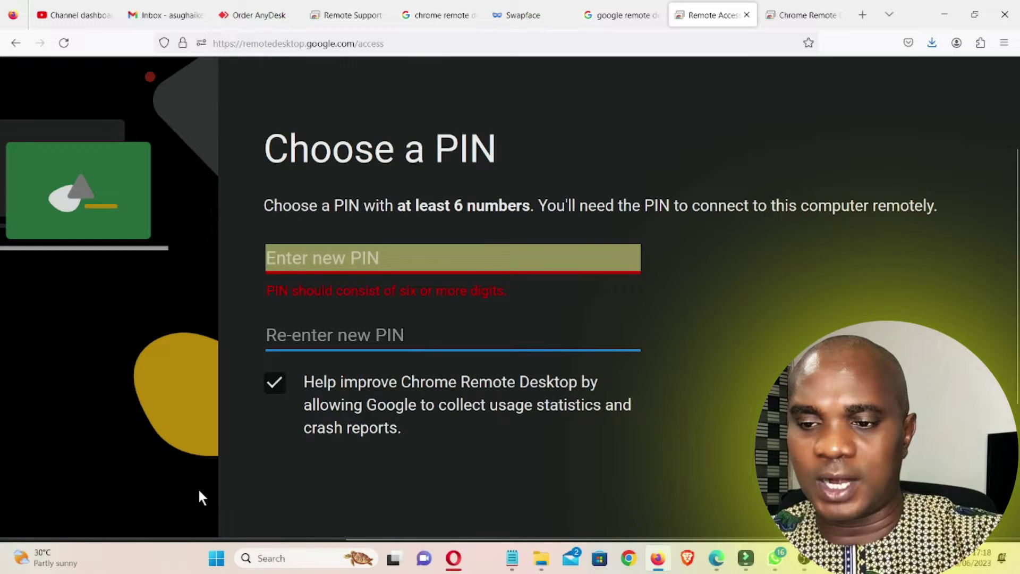
left_click(337, 264)
type("1")
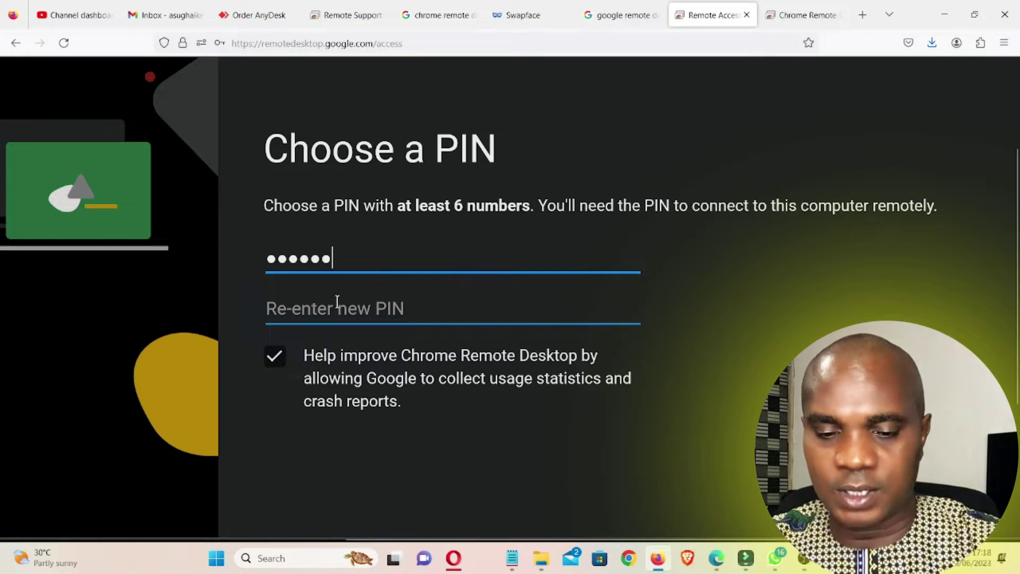
left_click(337, 318)
type("1")
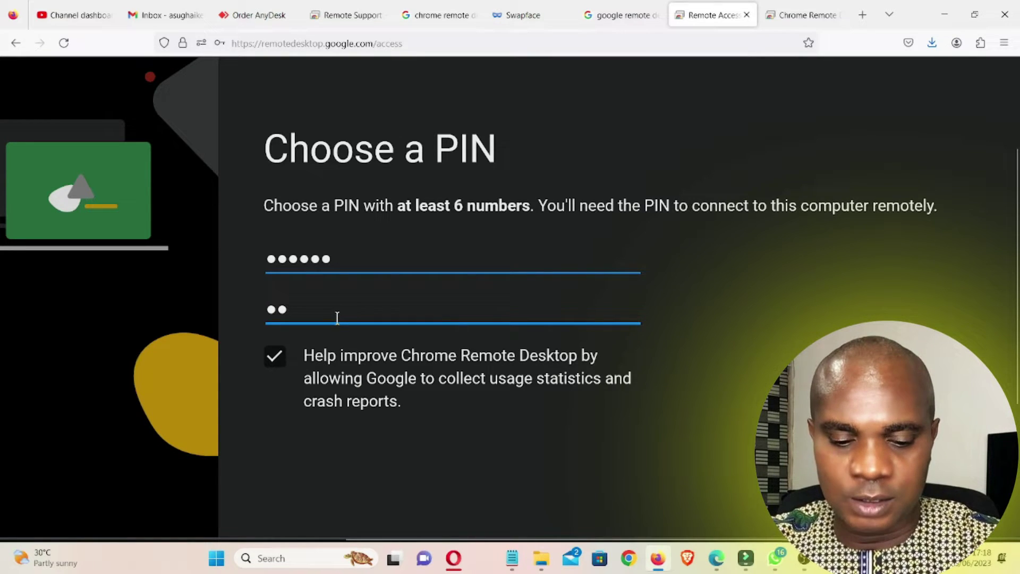
type("1")
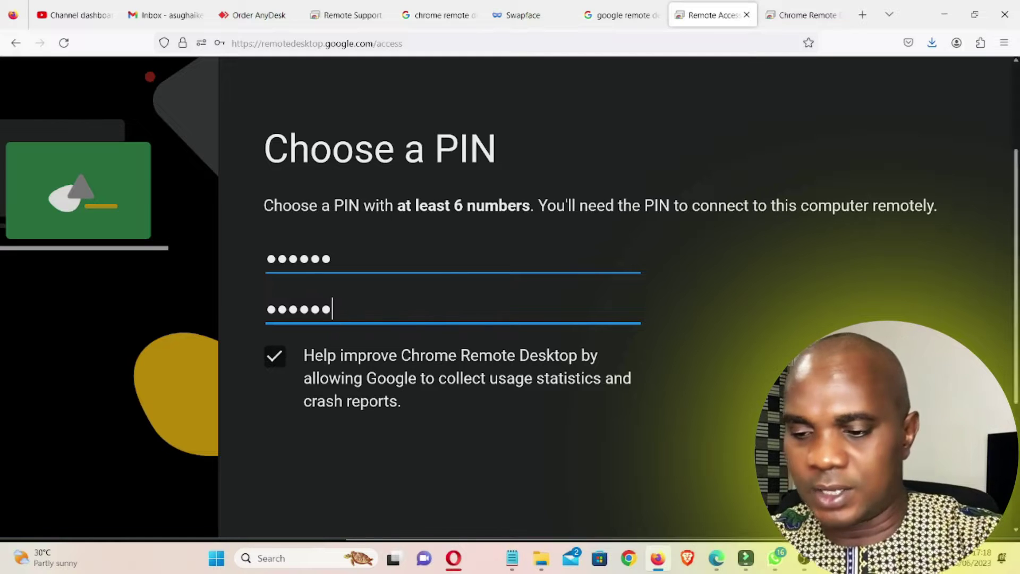
key("Return")
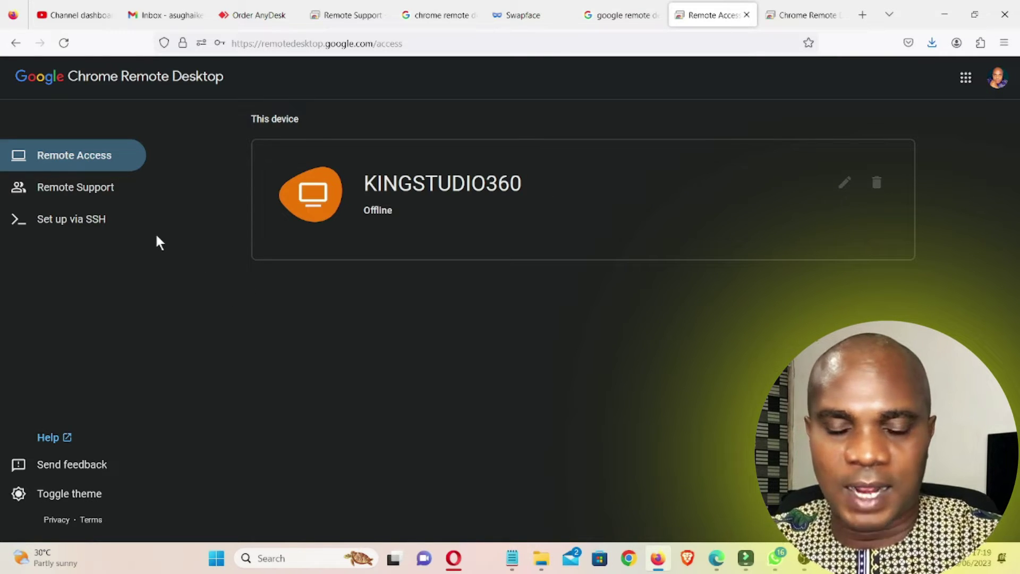
left_click(840, 186)
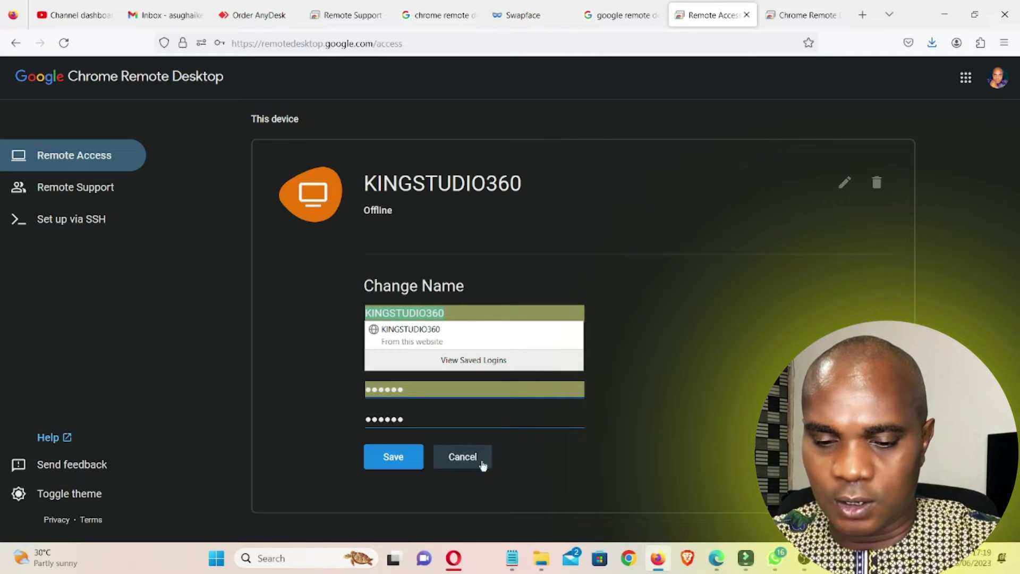
left_click(392, 456)
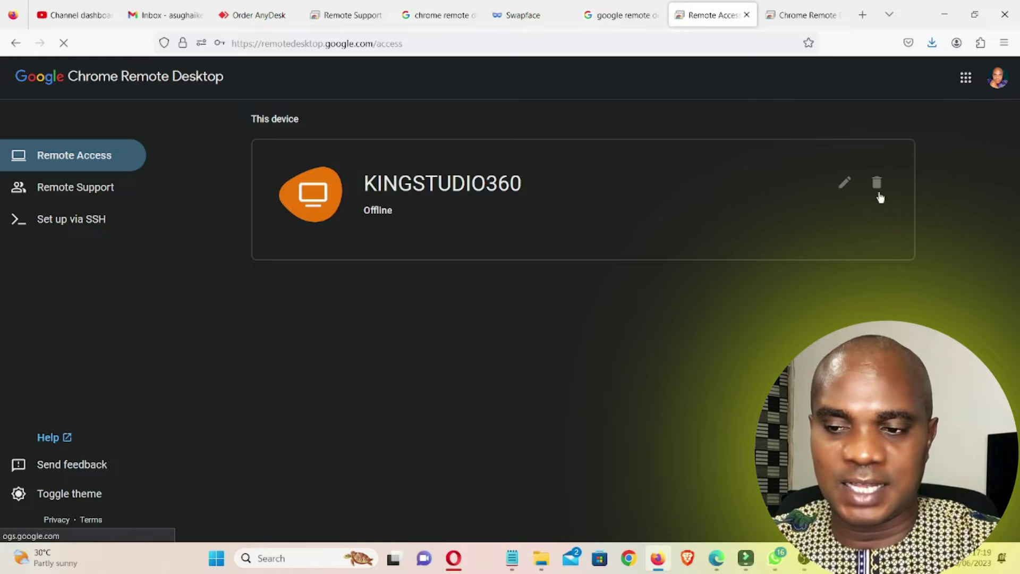
left_click(82, 190)
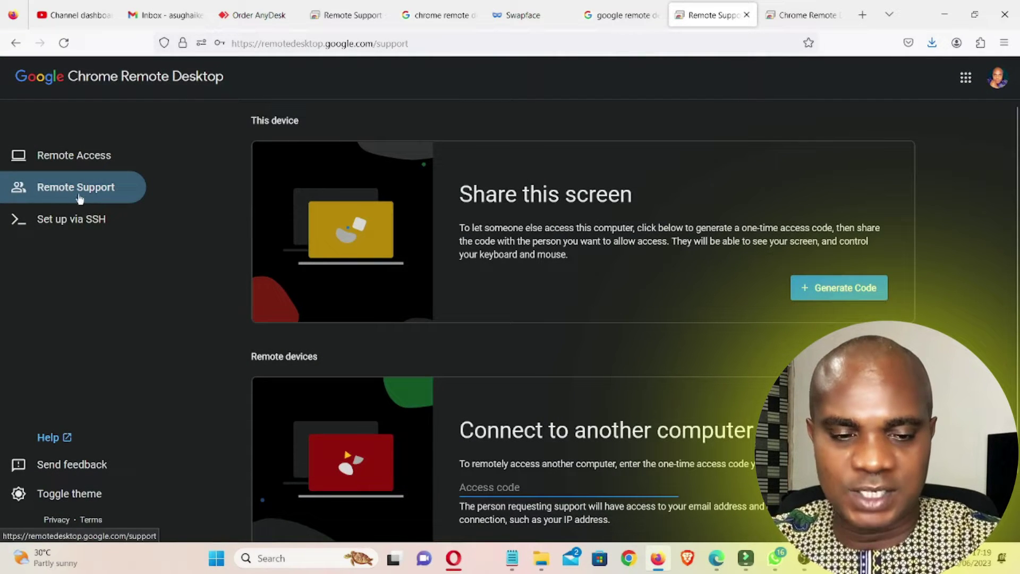
scroll(615, 257, "down", 2)
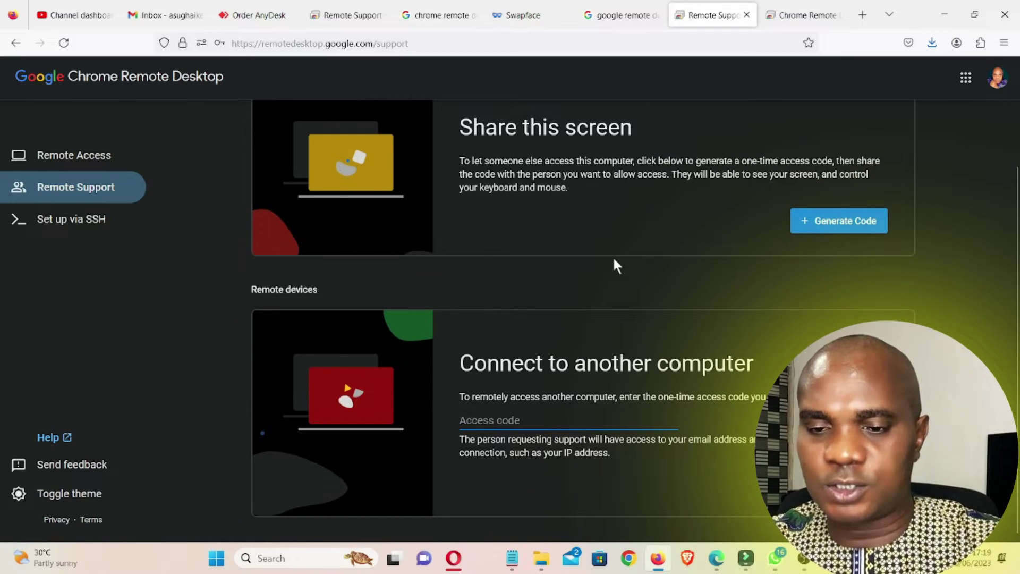
scroll(410, 109, "up", 3)
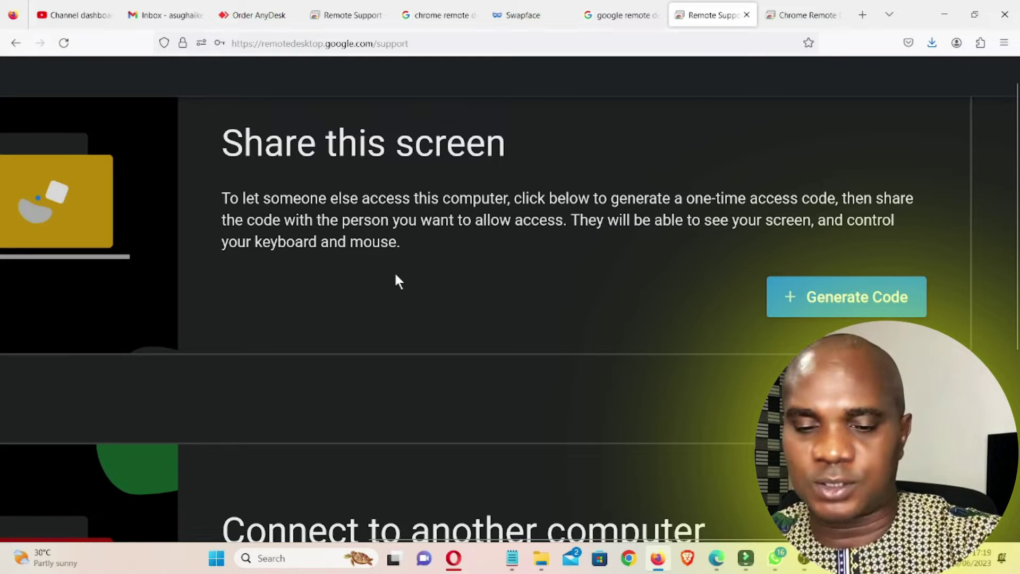
key("ctrl+0")
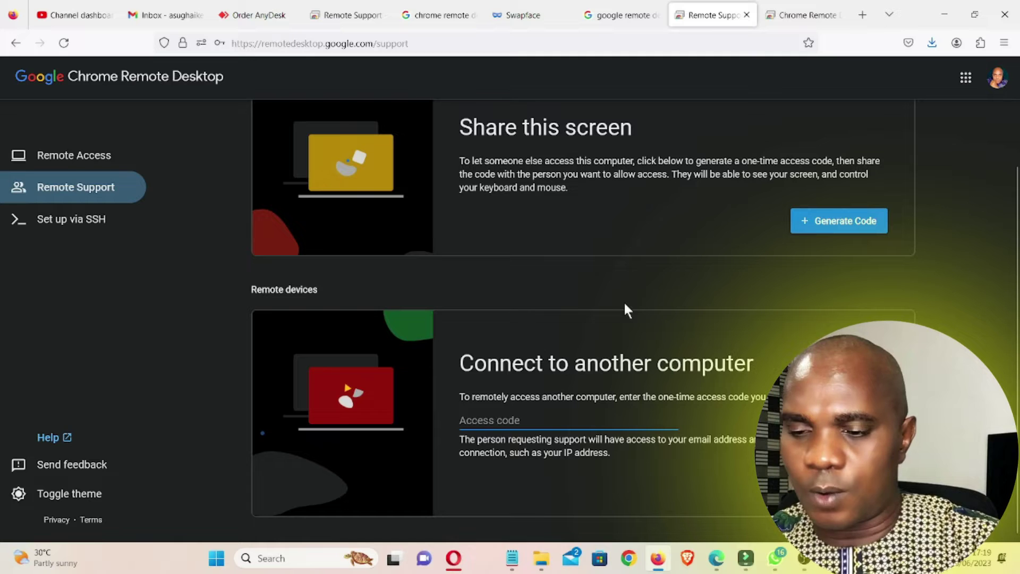
left_click(838, 223)
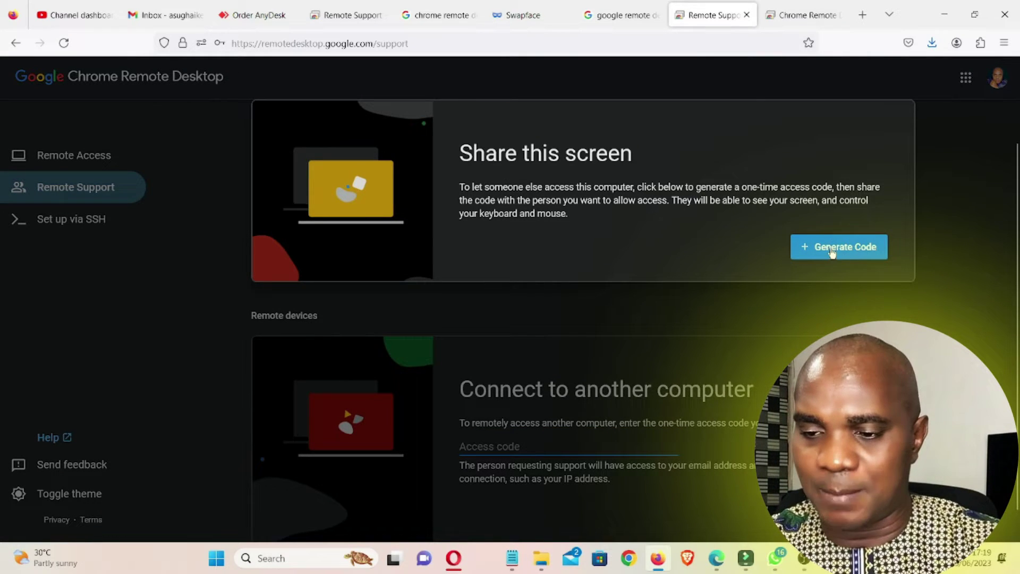
left_click(835, 247)
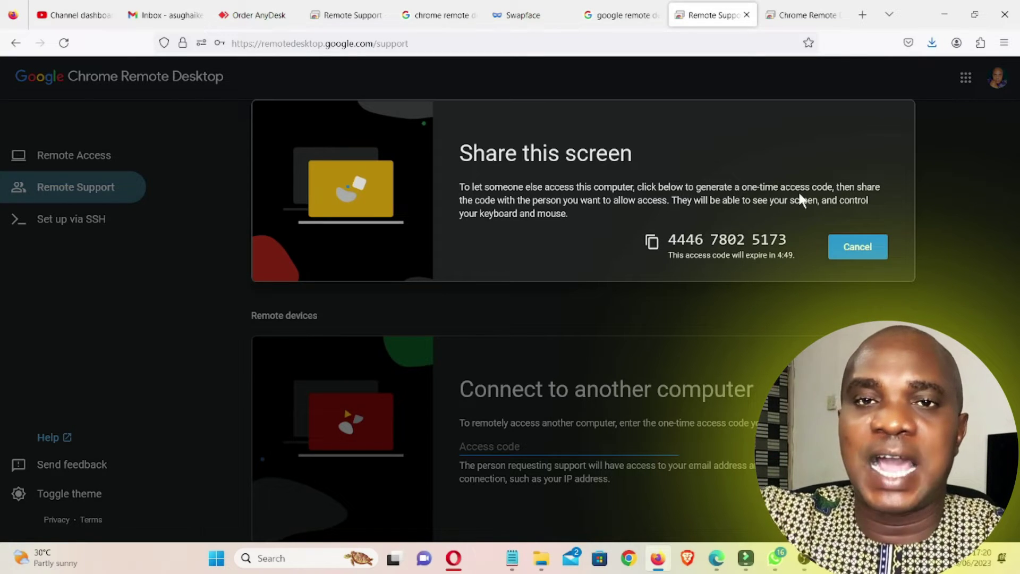
left_click(858, 254)
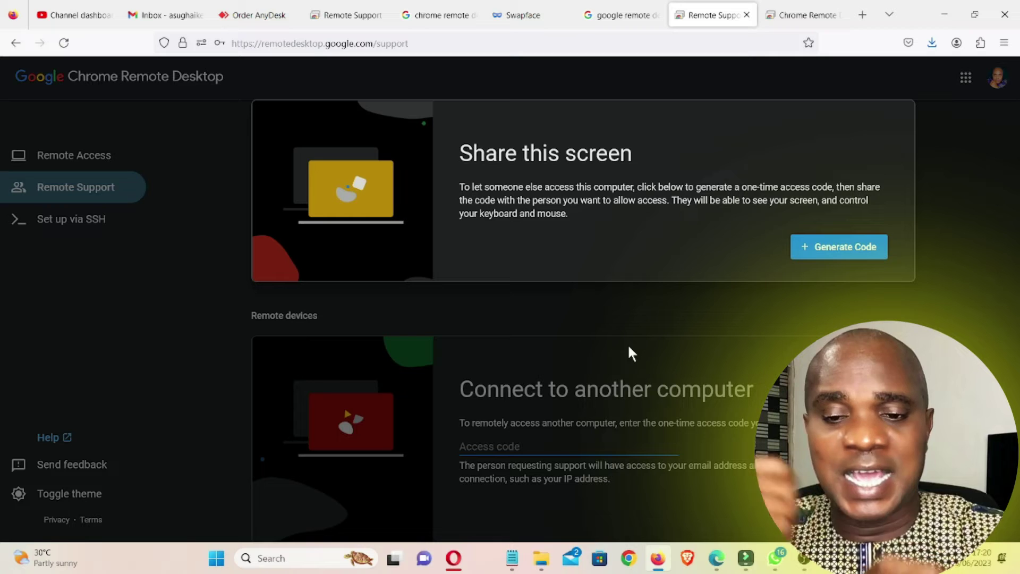
scroll(526, 316, "down", 1)
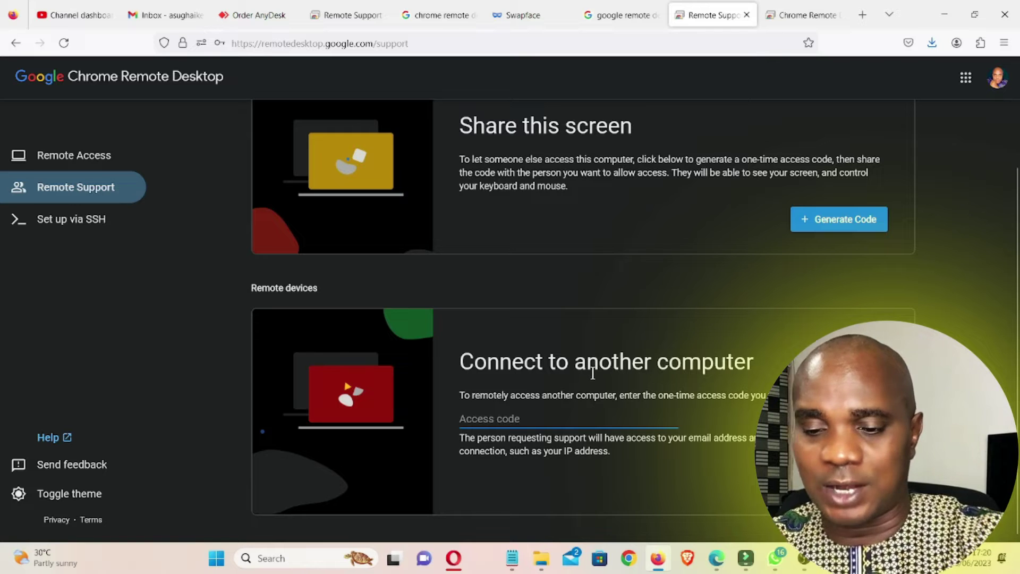
scroll(272, 119, "up", 4, "ctrl")
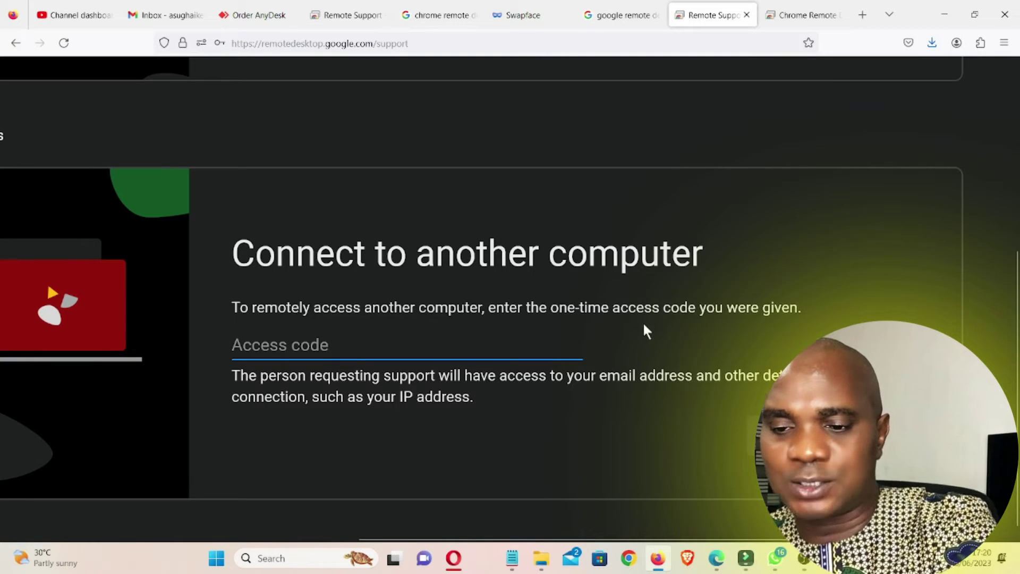
scroll(800, 265, "up", 2)
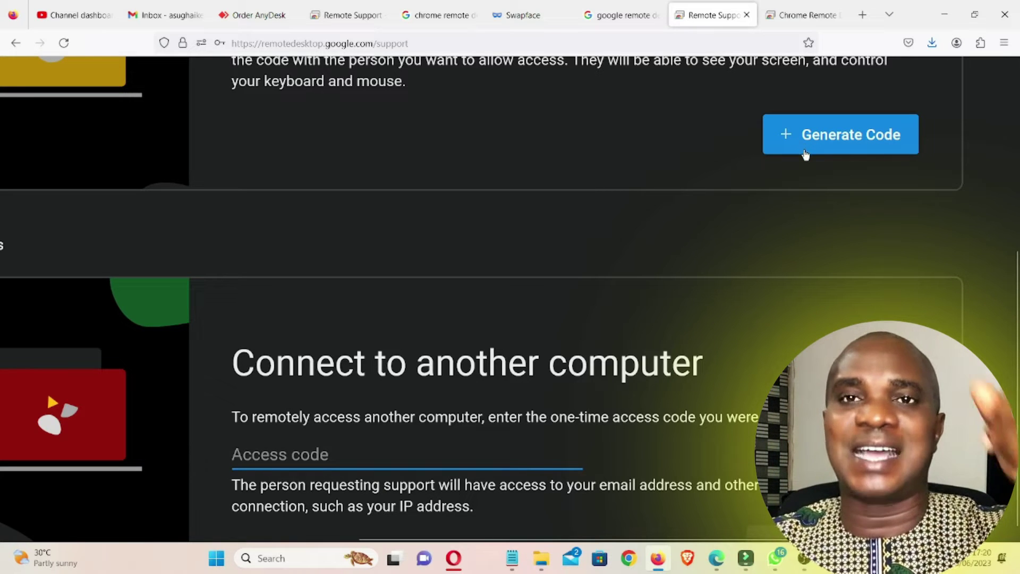
scroll(781, 271, "down", 2)
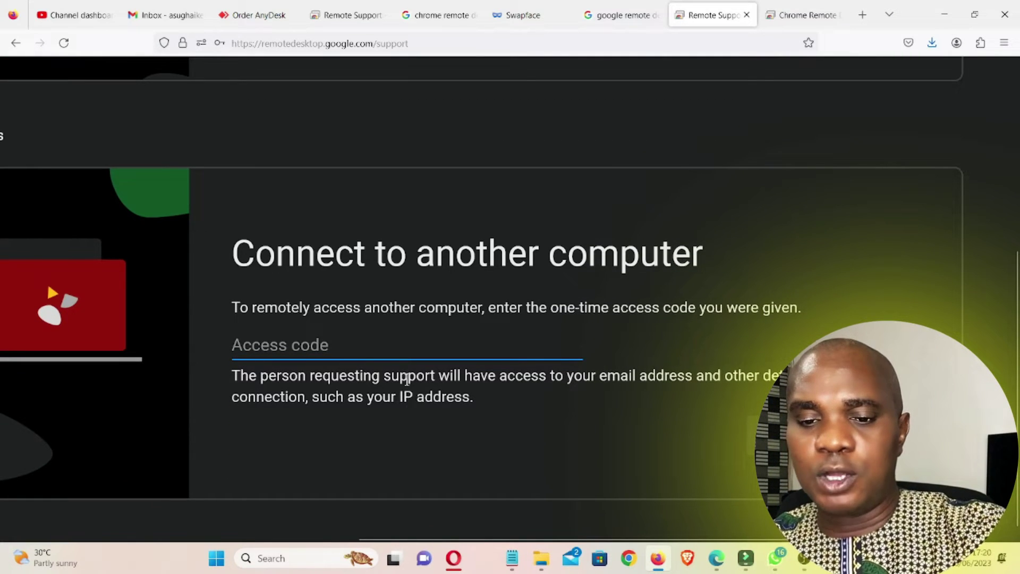
left_click(397, 351)
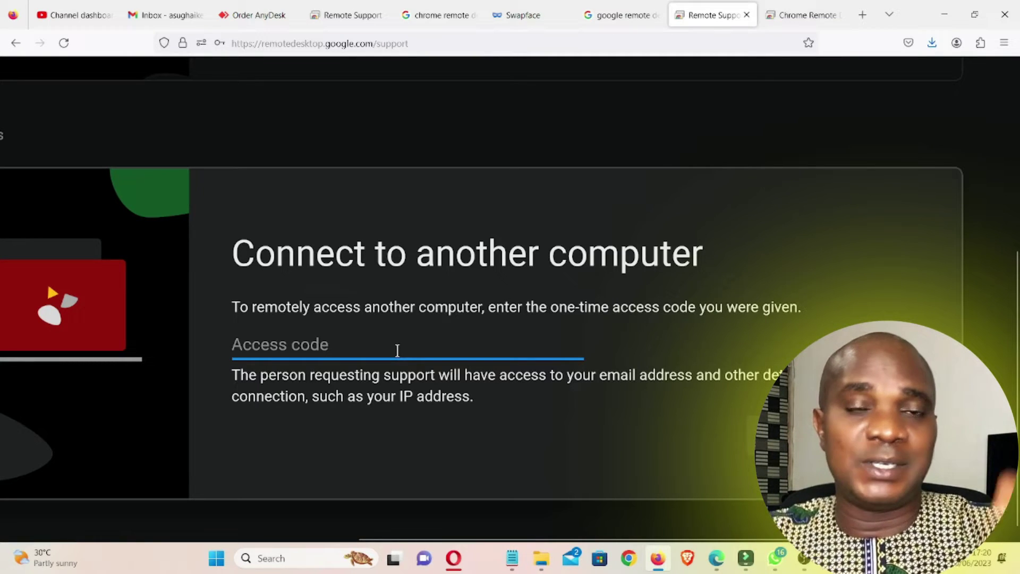
scroll(695, 334, "up", 2)
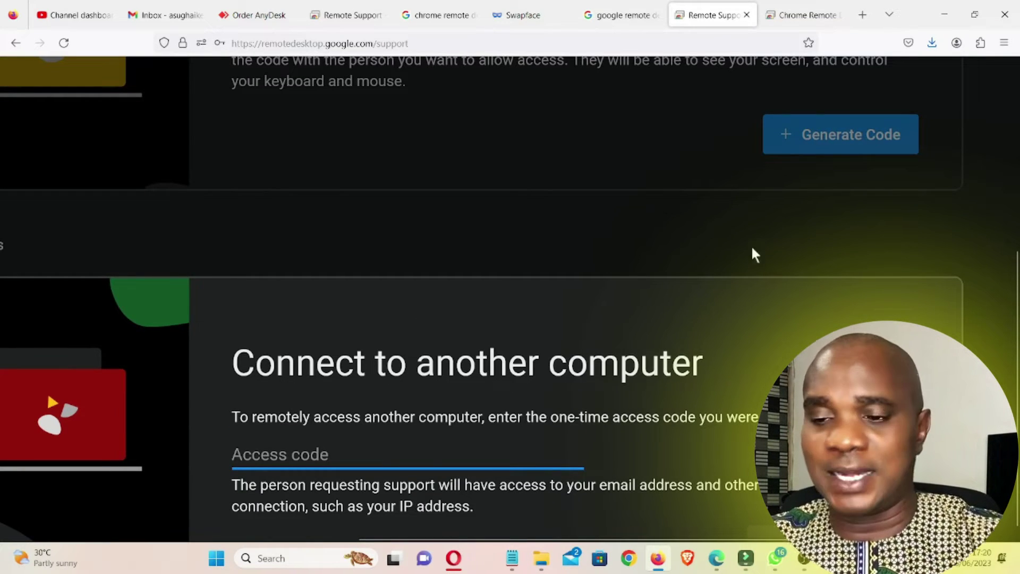
key("ctrl+0")
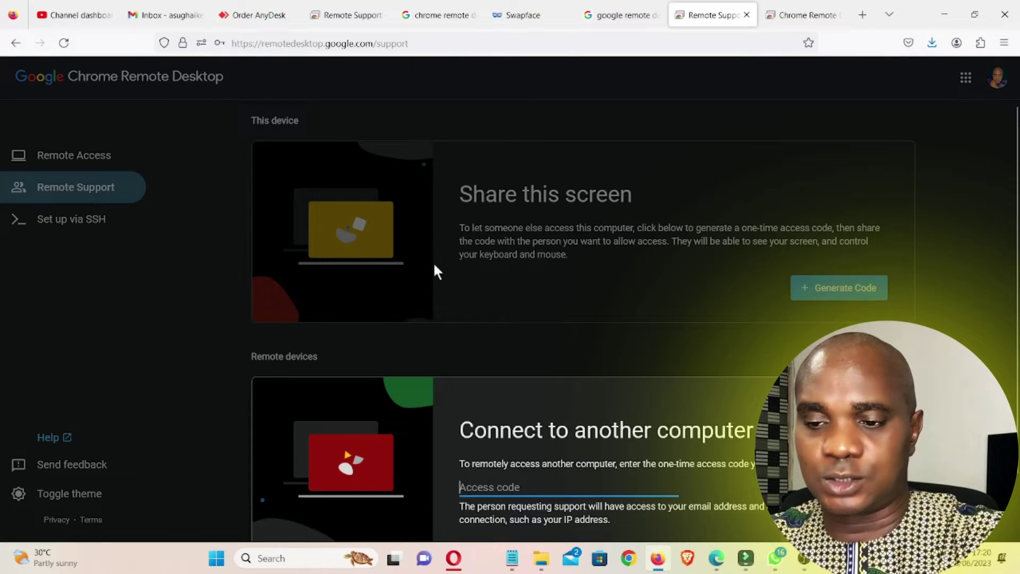
left_click(586, 303)
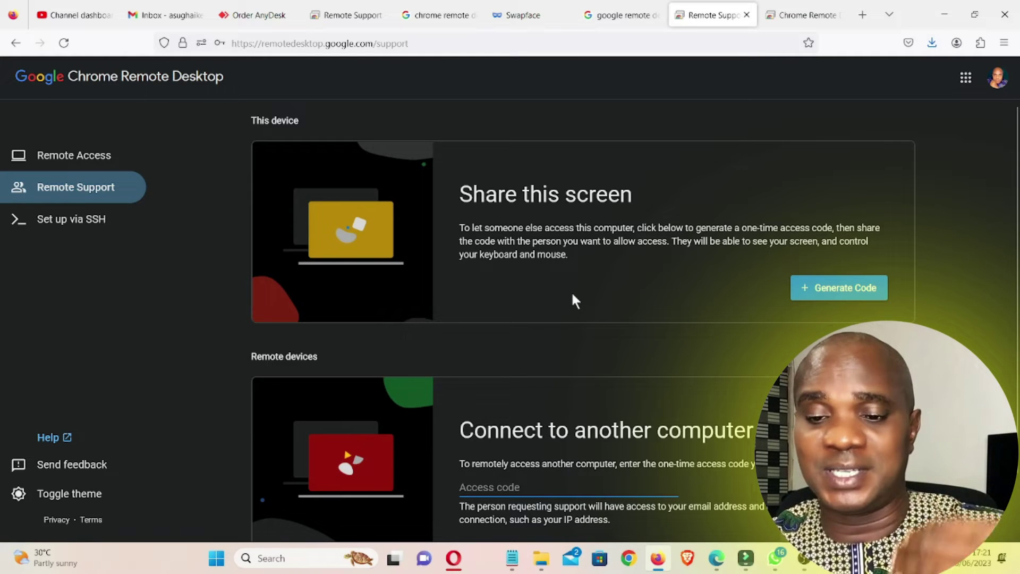
Step: Generate a one-time access code and paste it under Connect to another computer to connect
left_click(842, 290)
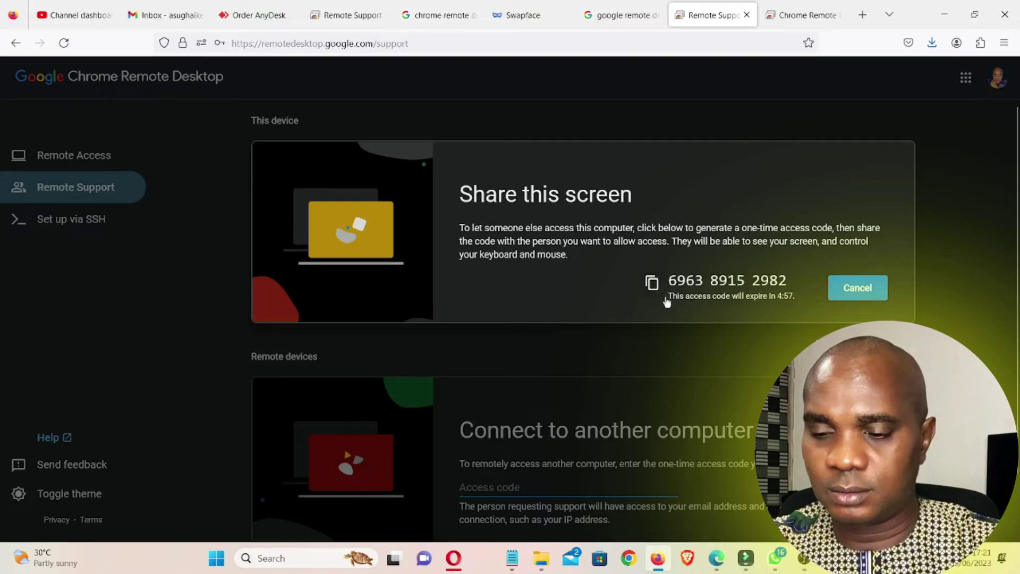
scroll(654, 287, "down", 2)
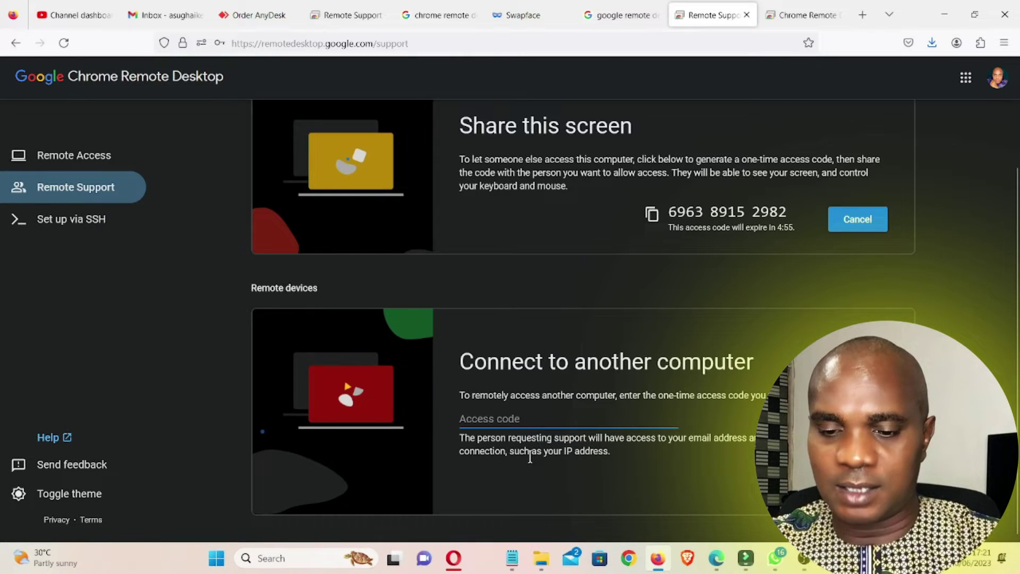
left_click(503, 419)
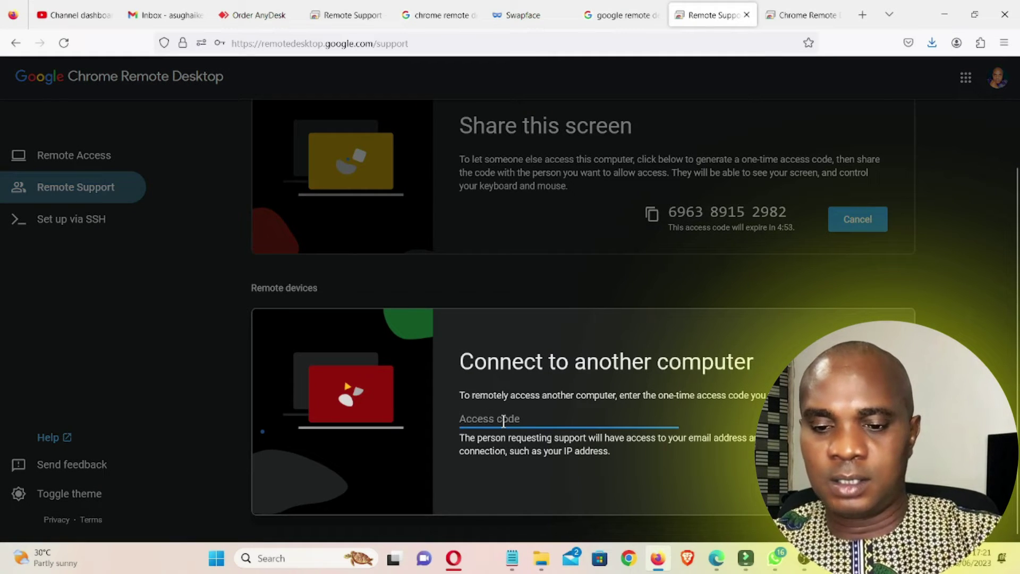
key("ctrl+v")
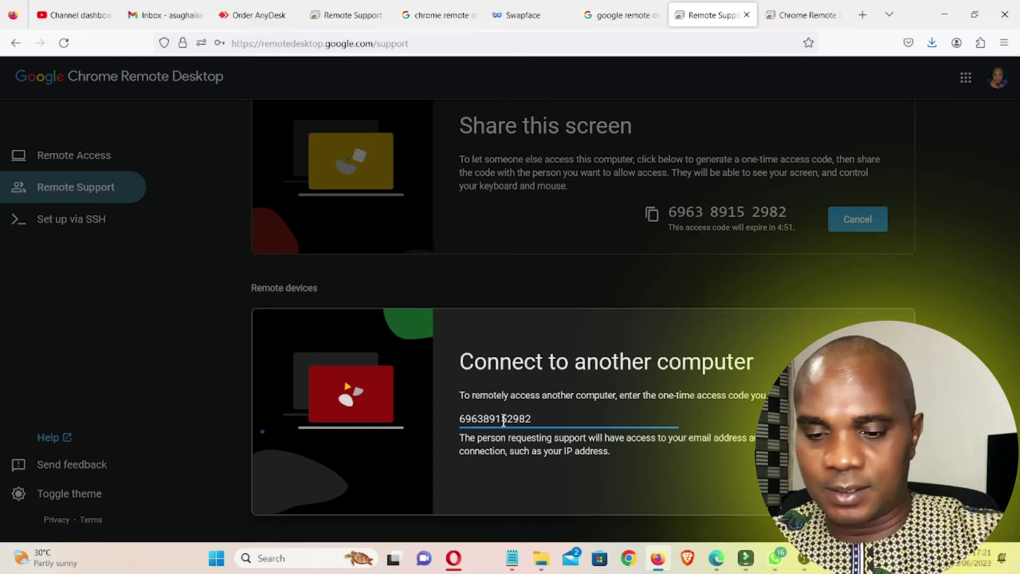
key("Return")
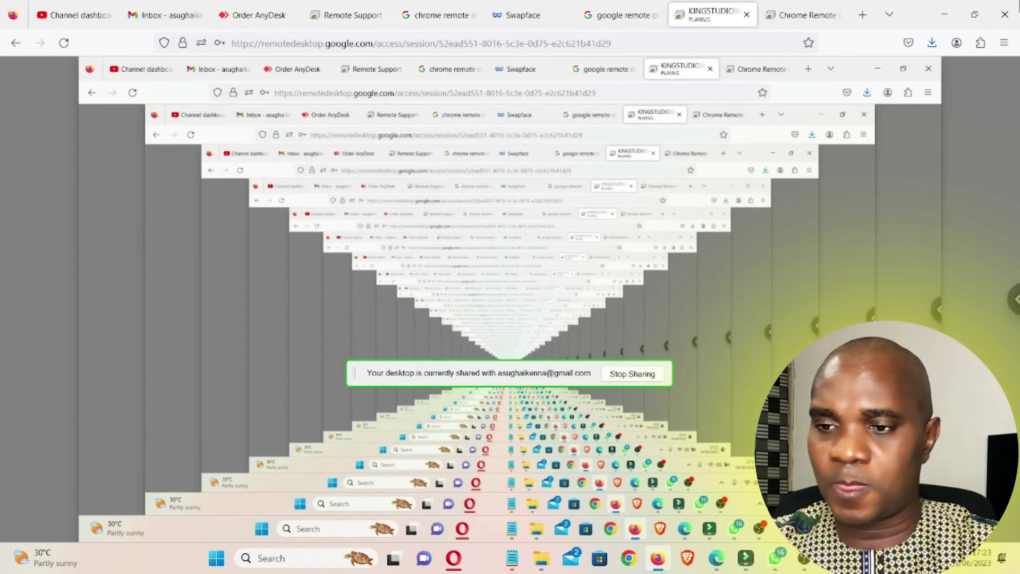
Step: Check the session tab and desktop, then choose Stop Sharing to end the session
left_click(615, 22)
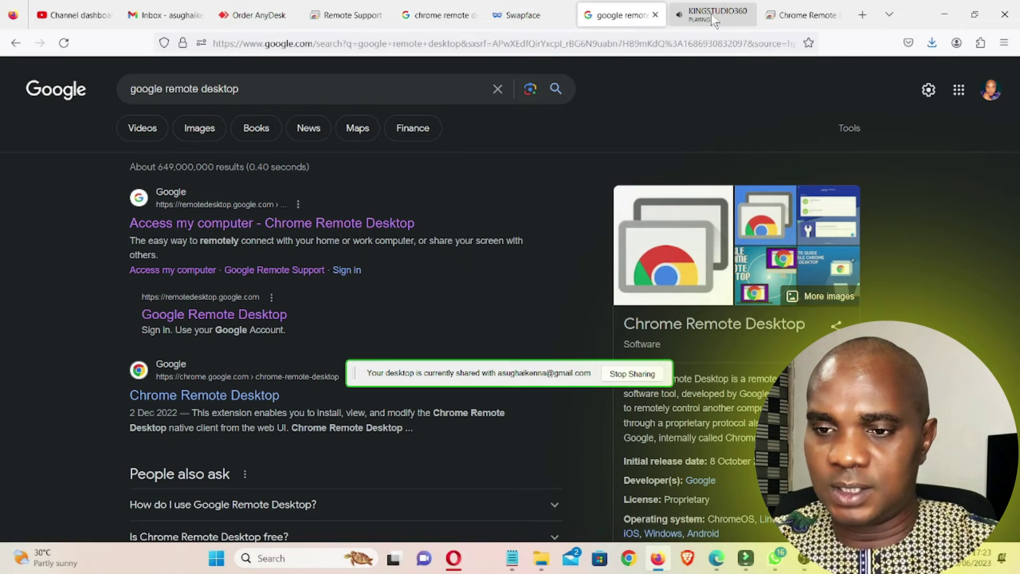
left_click(715, 16)
left_click(815, 16)
left_click(712, 16)
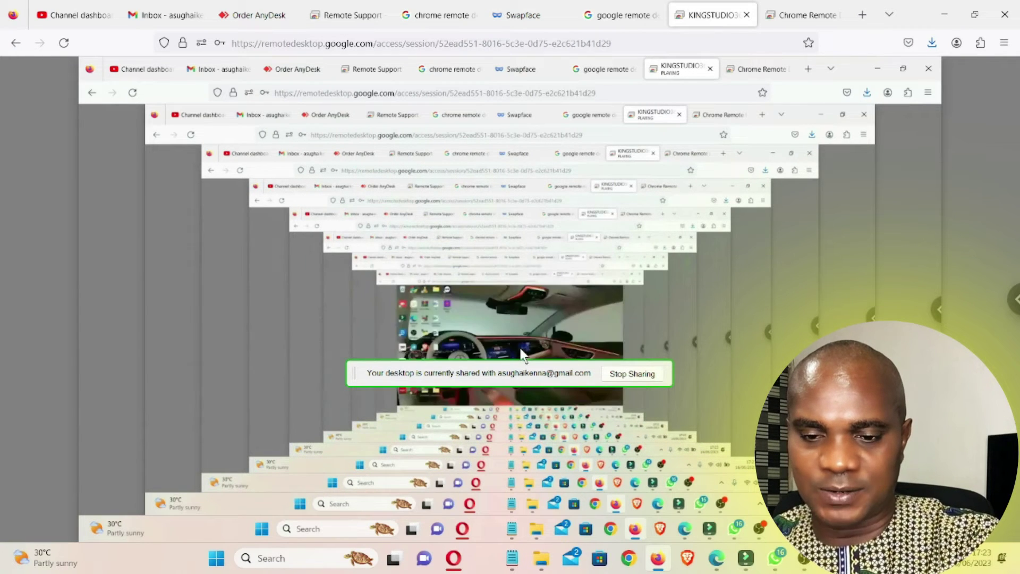
left_click(659, 568)
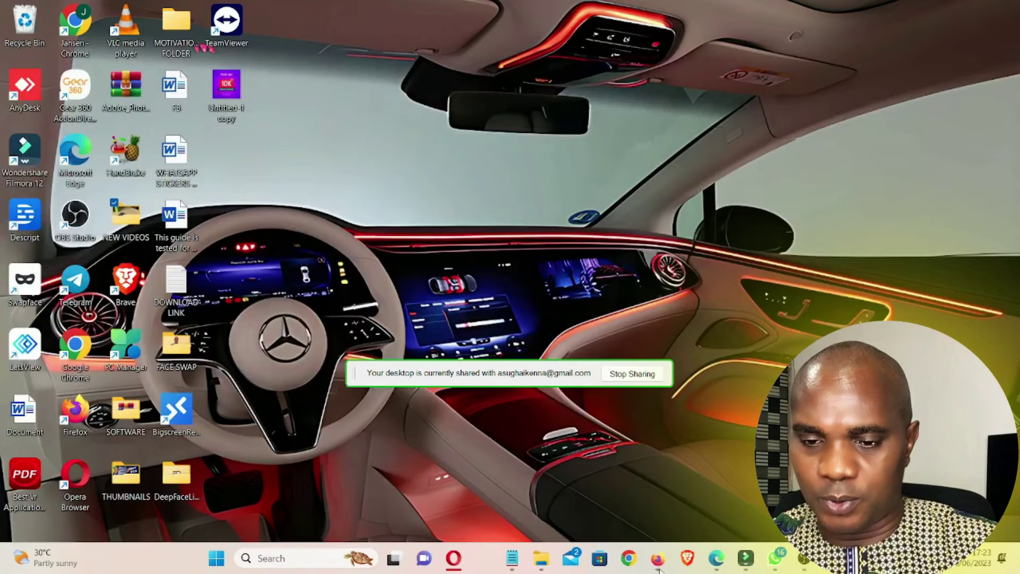
left_click(659, 568)
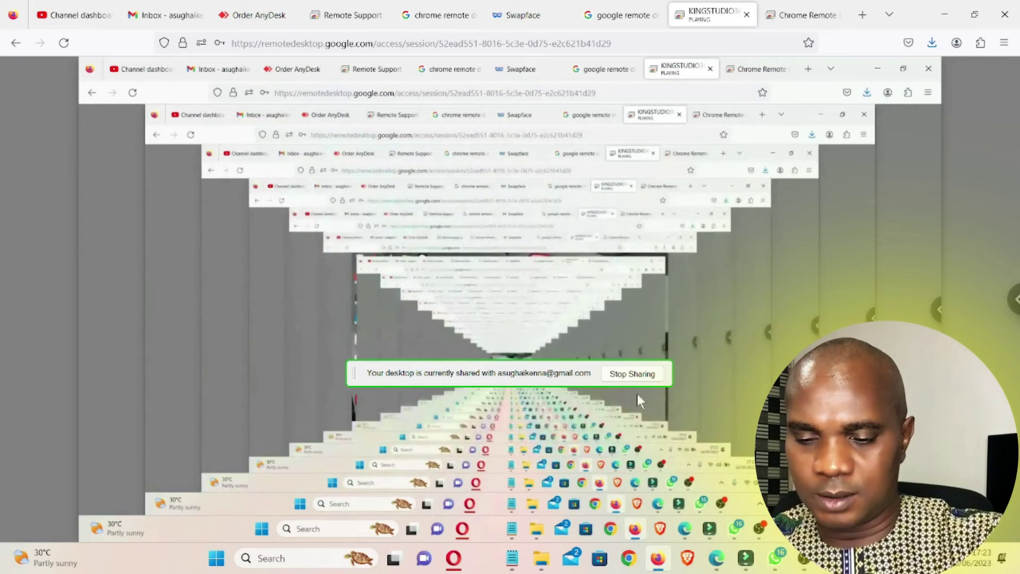
left_click(635, 375)
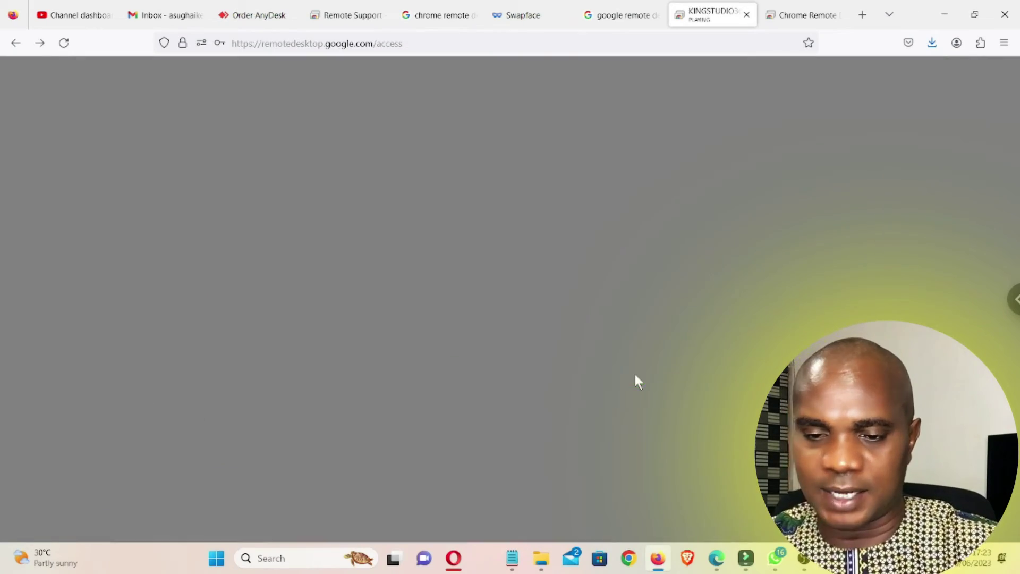